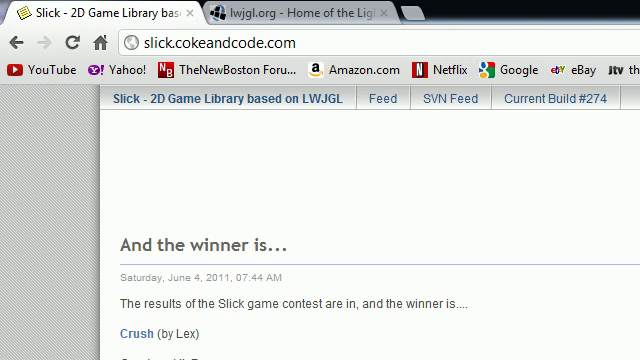
- Review the Slick and LWJGL library pages in the browser and note the Slick site address
{"action": "left_click", "coordinate": [268, 13]}
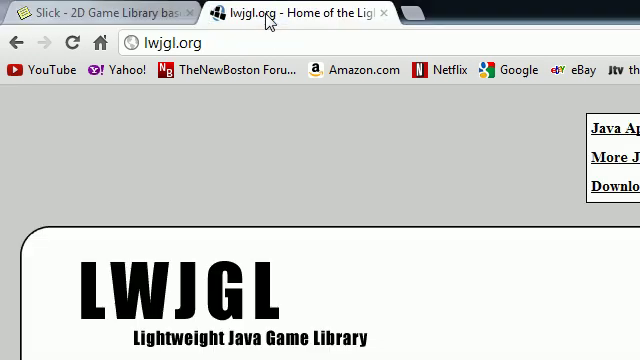
{"action": "left_click", "coordinate": [130, 14]}
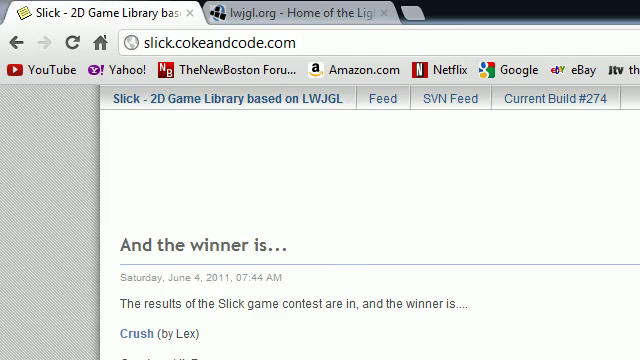
{"action": "left_click_drag", "start_coordinate": [296, 43], "coordinate": [131, 44]}
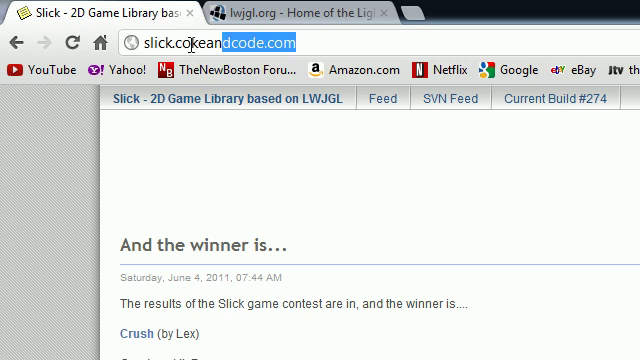
{"action": "left_click", "coordinate": [323, 42]}
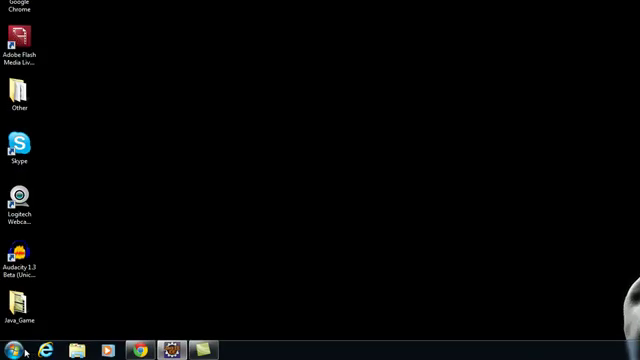
- Browse to the Downloads folder and locate the slick archive and its extracted folder
{"action": "left_click", "coordinate": [14, 350]}
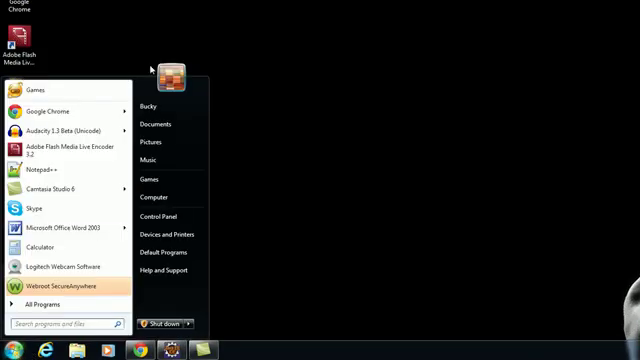
{"action": "left_click", "coordinate": [148, 106]}
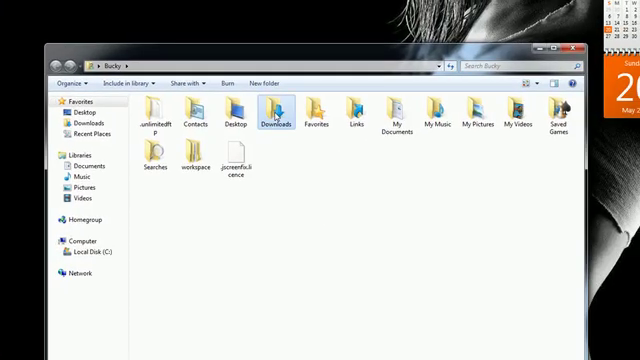
{"action": "double_click", "coordinate": [277, 112]}
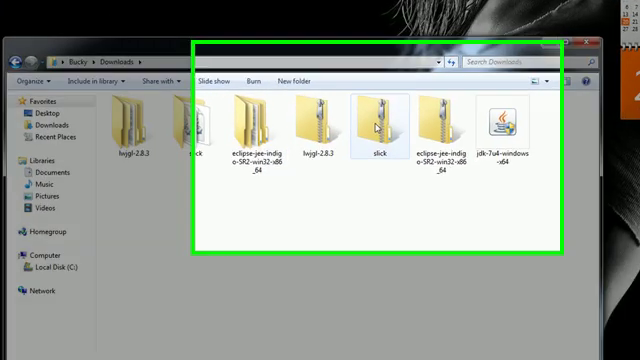
{"action": "left_click", "coordinate": [386, 125]}
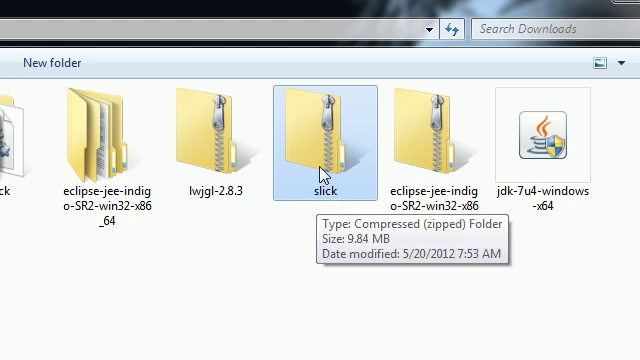
{"action": "right_click", "coordinate": [313, 172]}
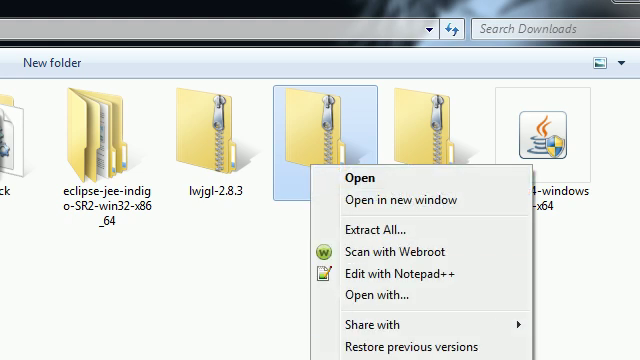
{"action": "left_click", "coordinate": [293, 133]}
{"action": "right_click", "coordinate": [313, 136]}
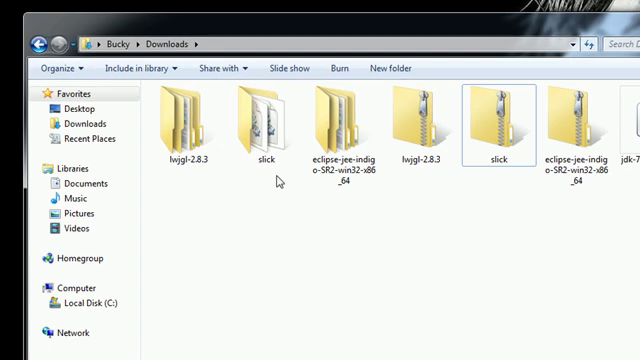
{"action": "left_click", "coordinate": [266, 130]}
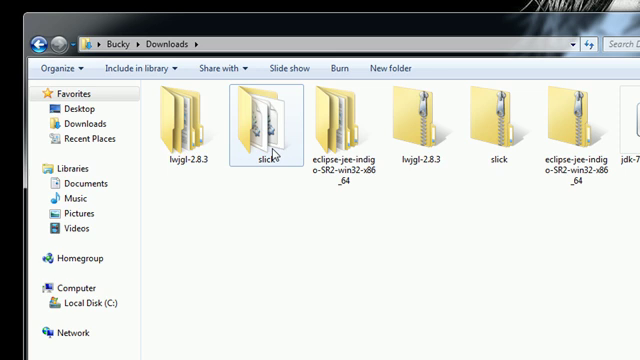
{"action": "left_click", "coordinate": [268, 140]}
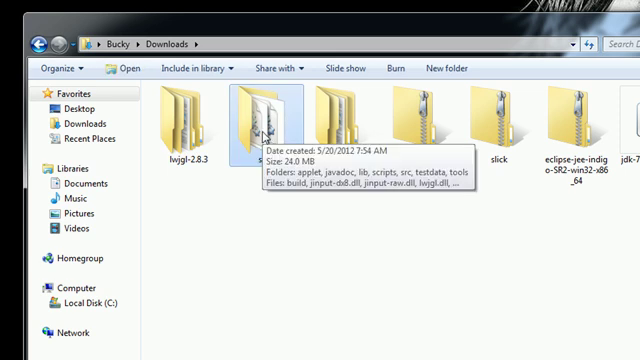
- Copy the lwjgl and slick jar files from the extracted slick folder's lib directory
{"action": "double_click", "coordinate": [266, 138]}
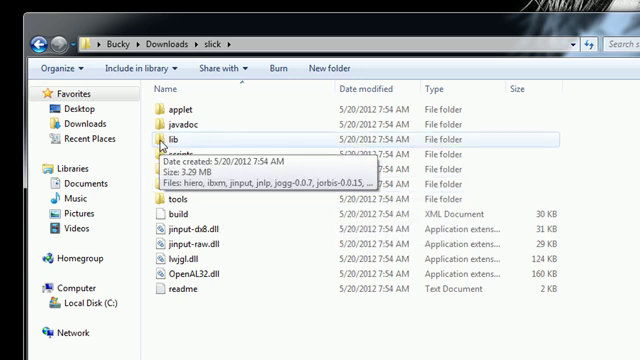
{"action": "double_click", "coordinate": [161, 140]}
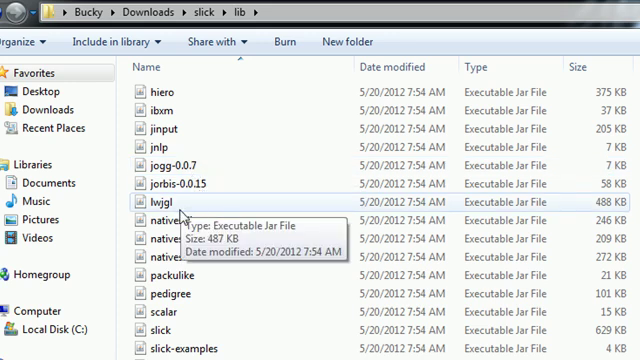
{"action": "left_click", "coordinate": [165, 202]}
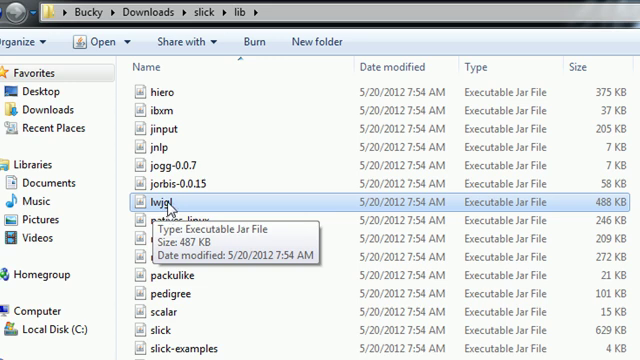
{"action": "left_click", "coordinate": [143, 333], "text": "ctrl"}
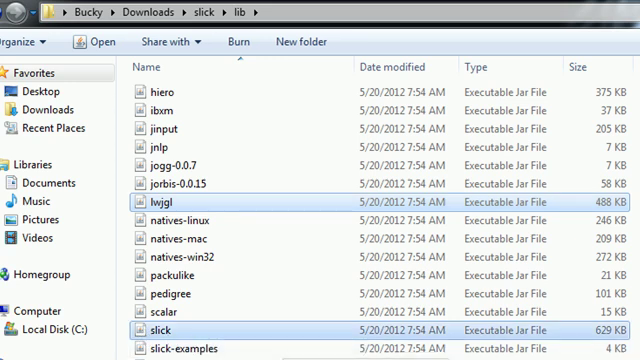
{"action": "right_click", "coordinate": [200, 208]}
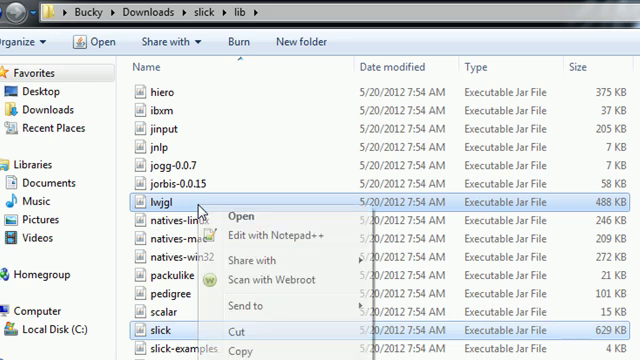
{"action": "left_click", "coordinate": [242, 351]}
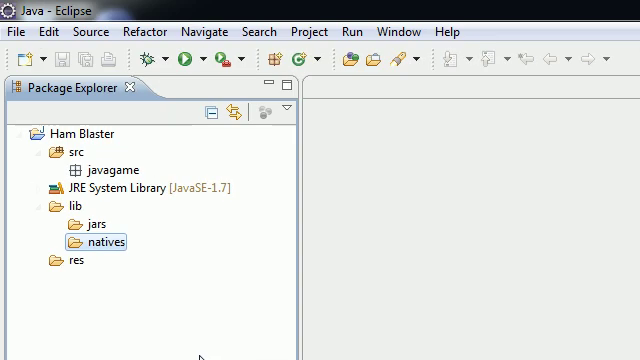
- Paste lwjgl.jar and slick.jar into Ham Blaster's lib/jars folder and confirm they appear
{"action": "left_click", "coordinate": [96, 224]}
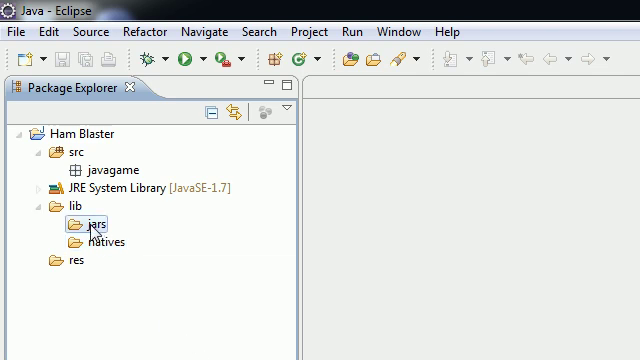
{"action": "key", "text": "ctrl+v"}
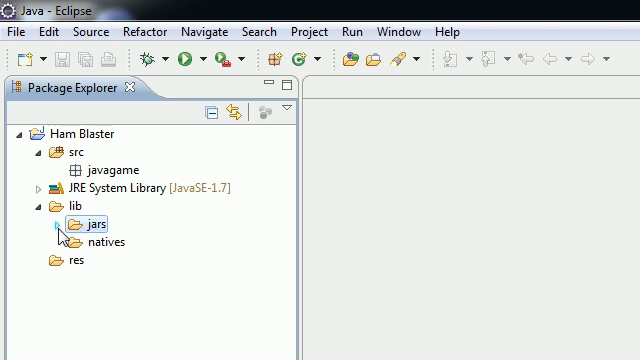
{"action": "left_click", "coordinate": [58, 224]}
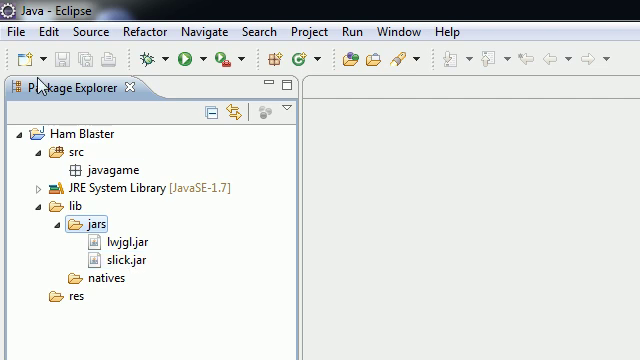
{"action": "left_click", "coordinate": [76, 138]}
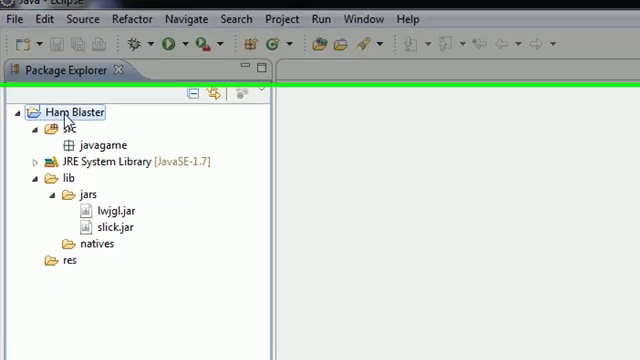
- Reach Ham Blaster's Java Build Path Libraries settings and start adding workspace JARs
{"action": "right_click", "coordinate": [68, 118]}
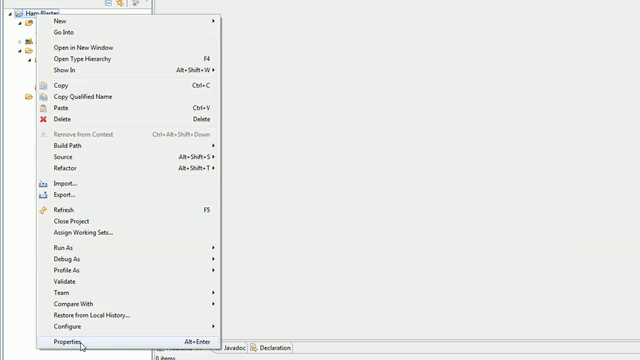
{"action": "left_click", "coordinate": [68, 341]}
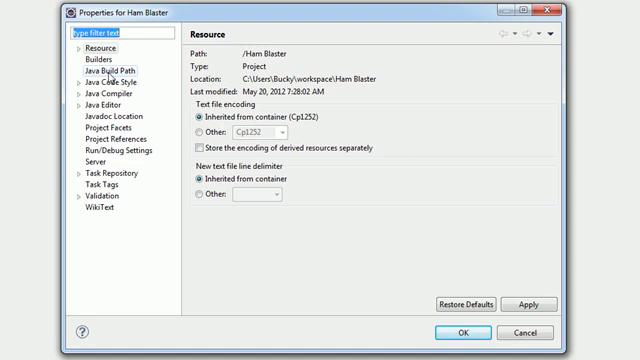
{"action": "left_click", "coordinate": [110, 71]}
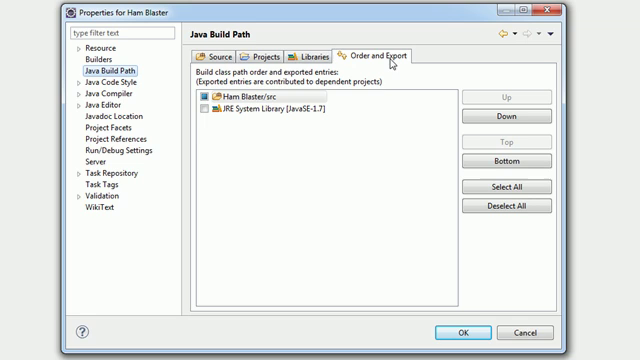
{"action": "left_click", "coordinate": [312, 59]}
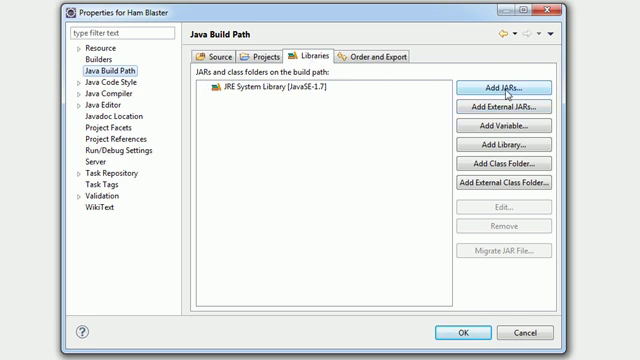
{"action": "left_click", "coordinate": [507, 92]}
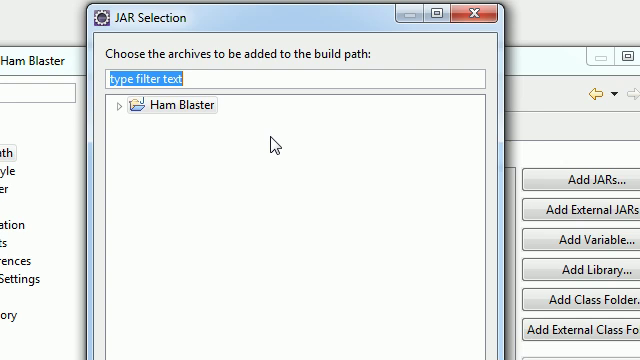
- Add lwjgl.jar and slick.jar from Ham Blaster/lib/jars to the build path and apply
{"action": "left_click", "coordinate": [119, 106]}
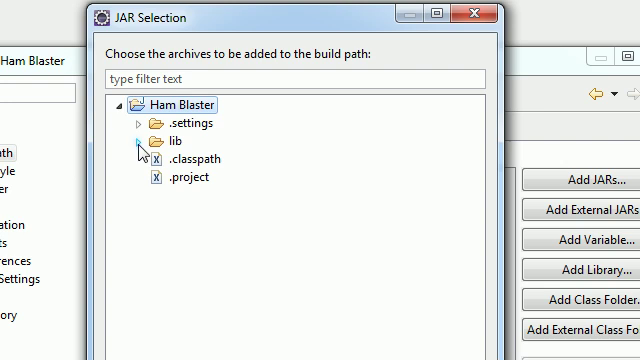
{"action": "left_click", "coordinate": [139, 142]}
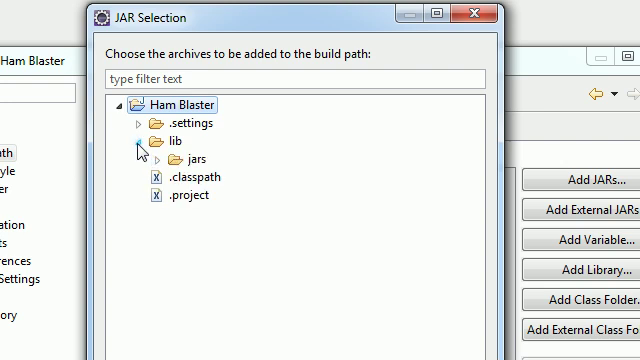
{"action": "left_click", "coordinate": [157, 160]}
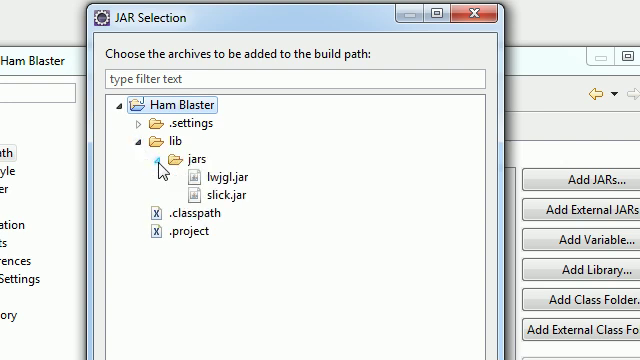
{"action": "left_click", "coordinate": [222, 178]}
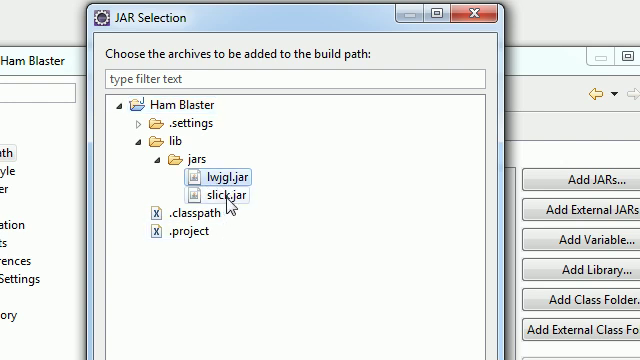
{"action": "left_click", "coordinate": [226, 196], "text": "ctrl"}
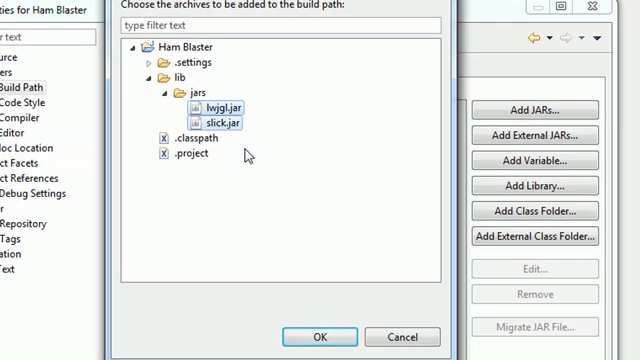
{"action": "left_click", "coordinate": [319, 340]}
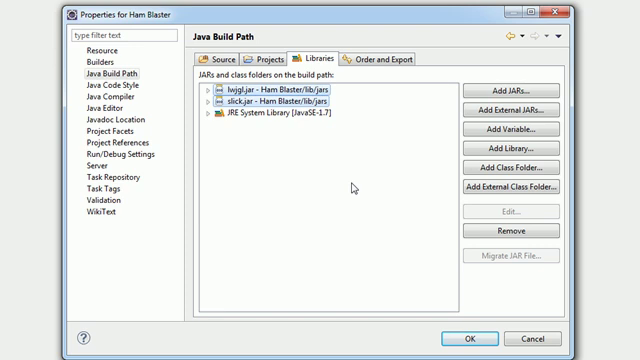
{"action": "left_click", "coordinate": [469, 340]}
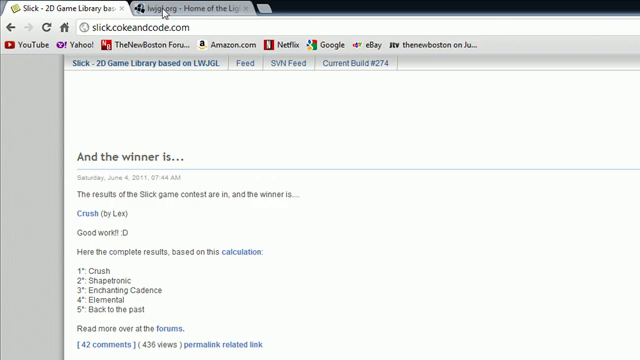
- On lwjgl.org, go to the Download page and the LWJGL 2.8.3 release files
{"action": "left_click", "coordinate": [165, 10]}
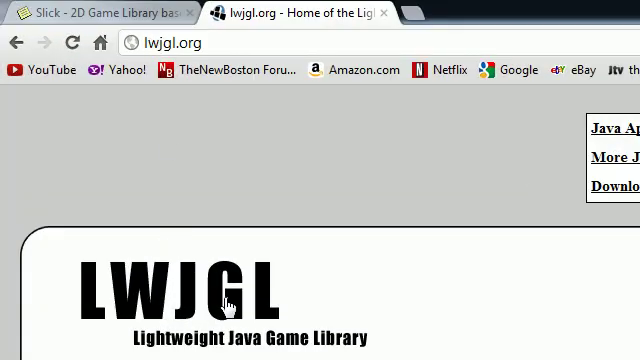
{"action": "left_click", "coordinate": [152, 42]}
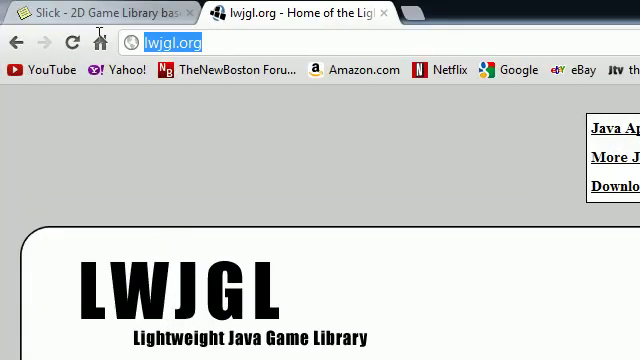
{"action": "left_click", "coordinate": [224, 43]}
{"action": "left_click", "coordinate": [160, 43]}
{"action": "double_click", "coordinate": [175, 42]}
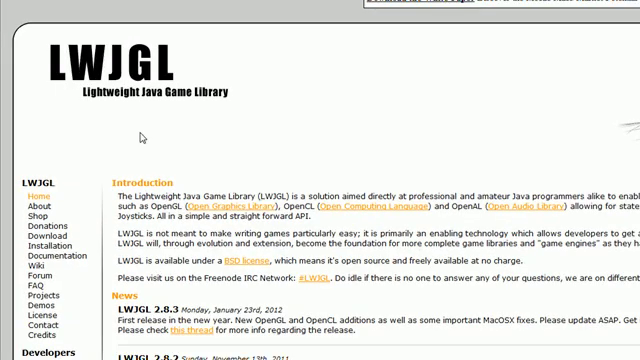
{"action": "left_click", "coordinate": [47, 235]}
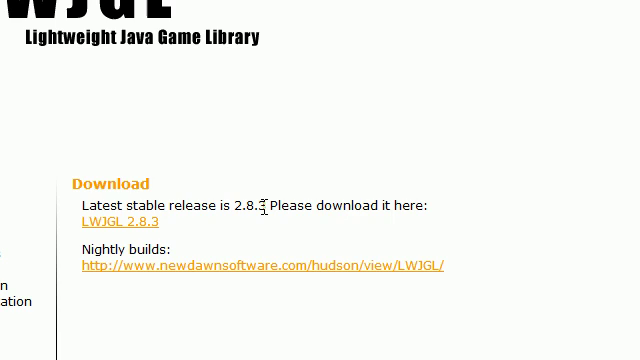
{"action": "left_click", "coordinate": [133, 231]}
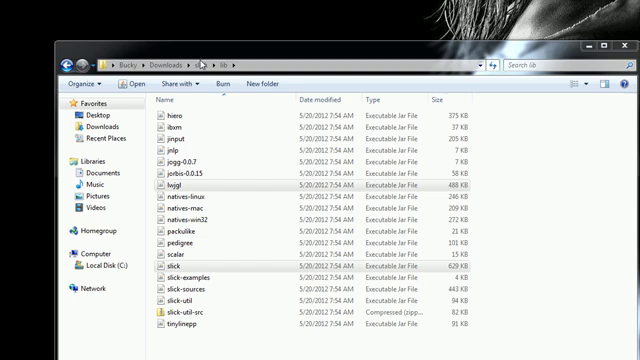
- In Downloads, locate the lwjgl-2.8.3 archive and its extracted folder
{"action": "left_click", "coordinate": [128, 65]}
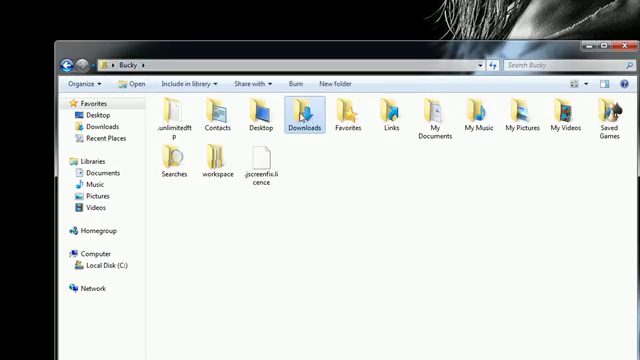
{"action": "double_click", "coordinate": [305, 118]}
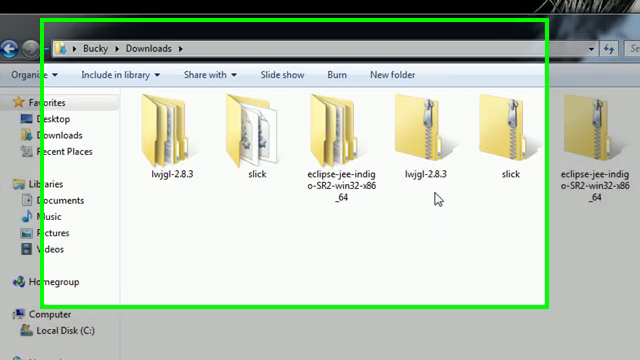
{"action": "left_click", "coordinate": [425, 135]}
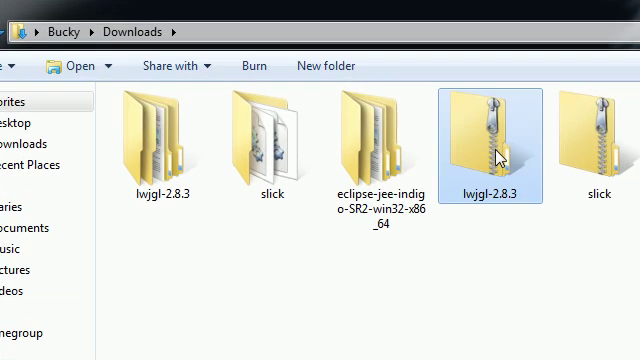
{"action": "right_click", "coordinate": [425, 135]}
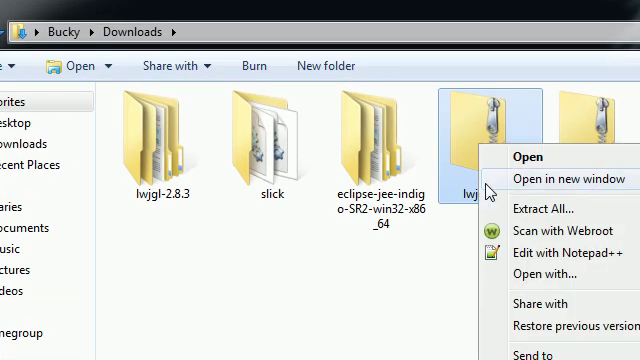
{"action": "left_click", "coordinate": [530, 209]}
{"action": "left_click", "coordinate": [366, 350]}
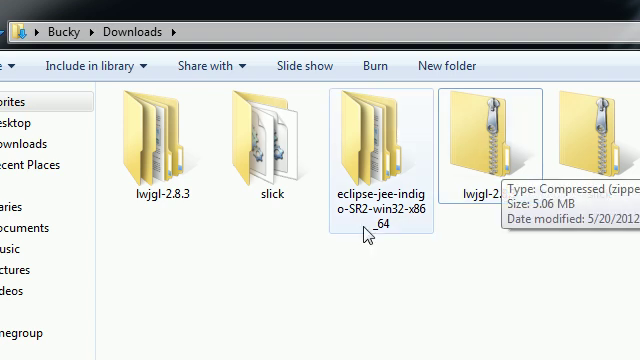
{"action": "left_click", "coordinate": [155, 155]}
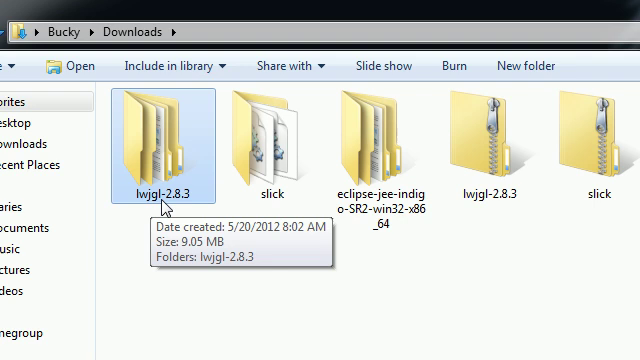
{"action": "mouse_move", "coordinate": [160, 150]}
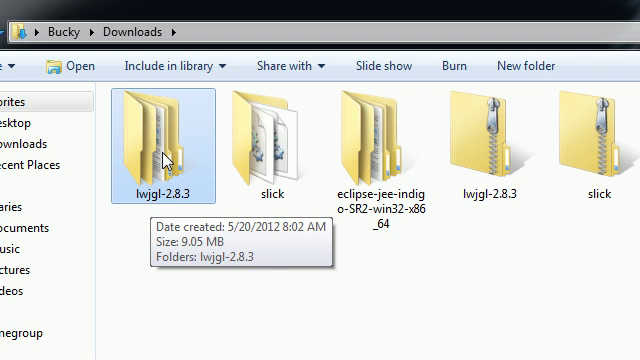
- Copy lwjgl.jar from the extracted lwjgl-2.8.3 jar folder
{"action": "double_click", "coordinate": [166, 158]}
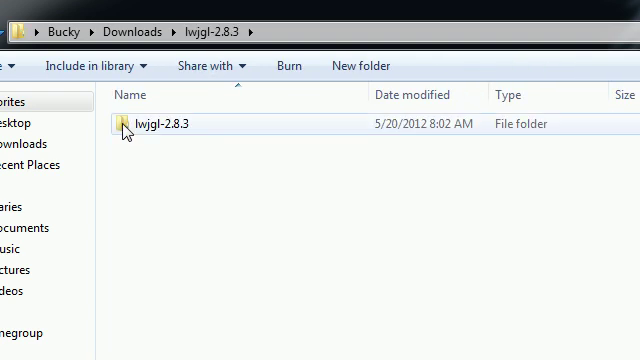
{"action": "double_click", "coordinate": [127, 130]}
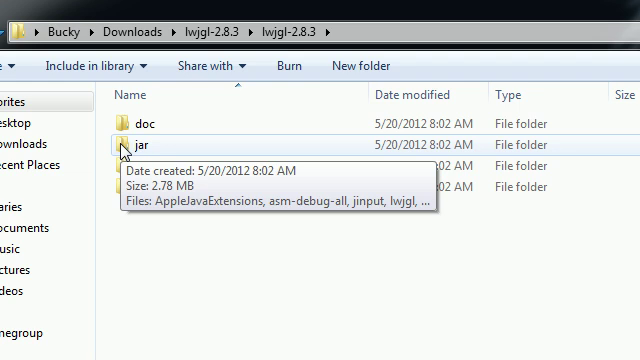
{"action": "double_click", "coordinate": [124, 147]}
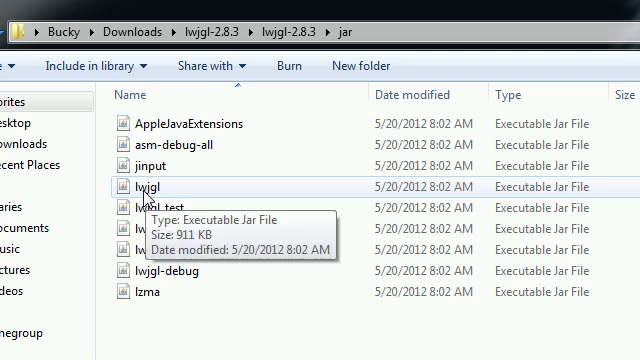
{"action": "right_click", "coordinate": [148, 190]}
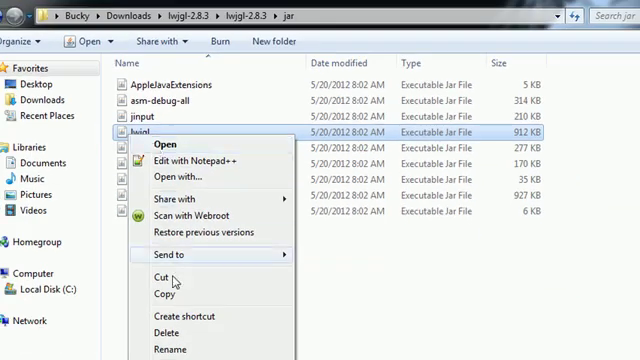
{"action": "left_click", "coordinate": [166, 294]}
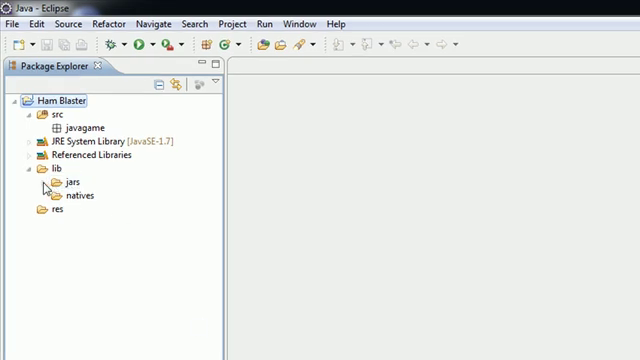
- Paste the LWJGL 2.8.3 lwjgl.jar into Ham Blaster's lib/jars folder
{"action": "double_click", "coordinate": [72, 182]}
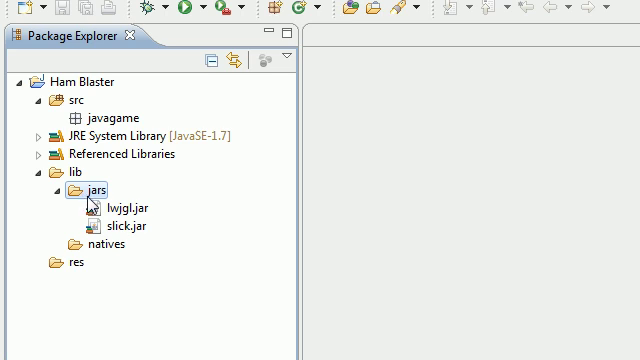
{"action": "key", "text": "ctrl+v"}
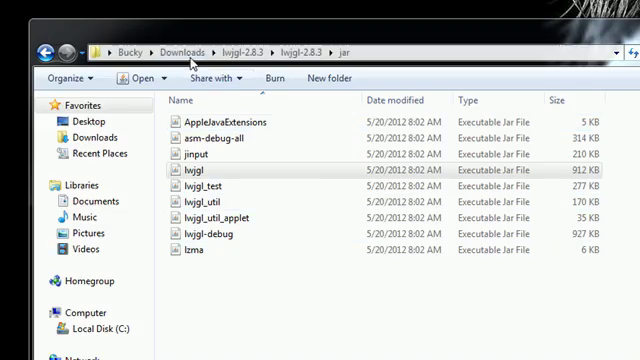
- Browse from Downloads into lwjgl-2.8.3's native libraries folder
{"action": "left_click", "coordinate": [182, 52]}
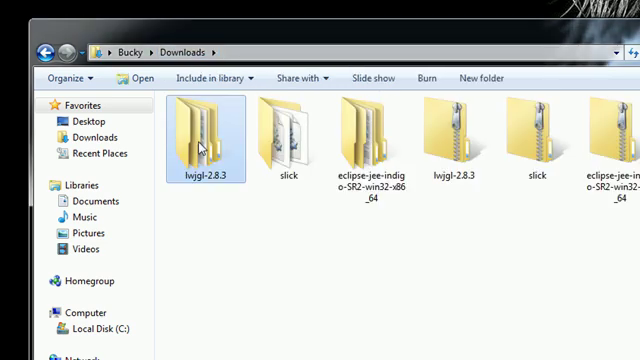
{"action": "double_click", "coordinate": [201, 148]}
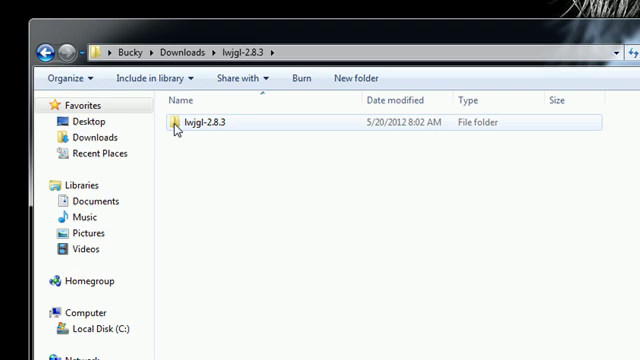
{"action": "double_click", "coordinate": [176, 128]}
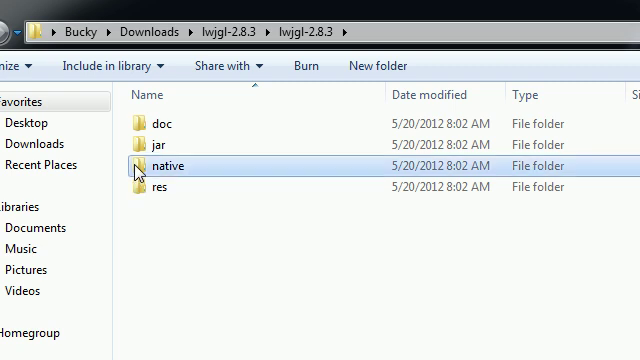
{"action": "double_click", "coordinate": [138, 168]}
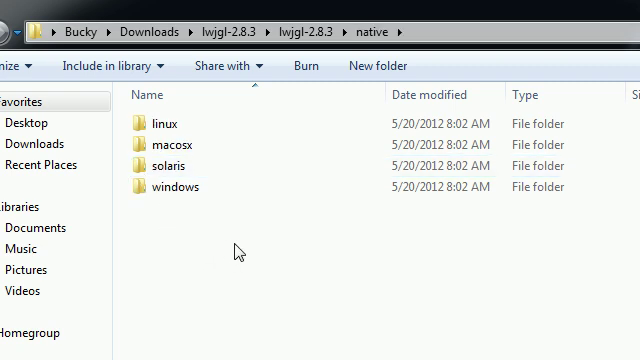
- Copy the linux, macosx, solaris and windows native folders
{"action": "left_click", "coordinate": [165, 124]}
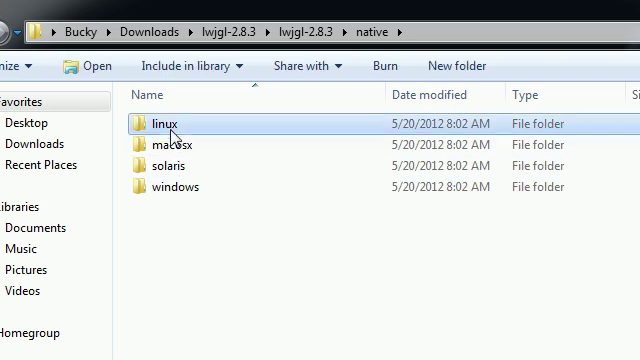
{"action": "left_click", "coordinate": [172, 145]}
{"action": "left_click", "coordinate": [169, 166]}
{"action": "left_click", "coordinate": [176, 187]}
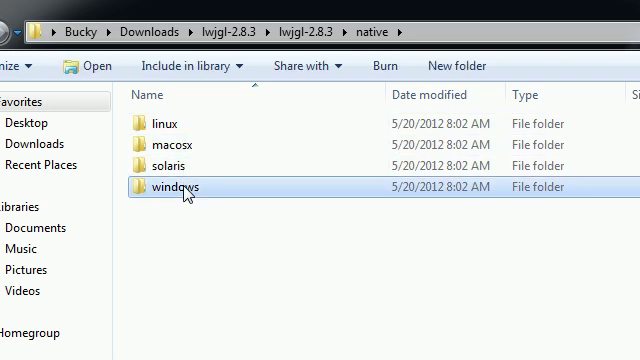
{"action": "left_click", "coordinate": [206, 222]}
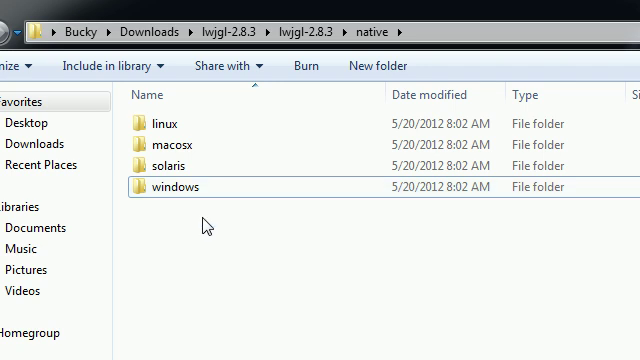
{"action": "left_click_drag", "start_coordinate": [344, 283], "coordinate": [155, 128]}
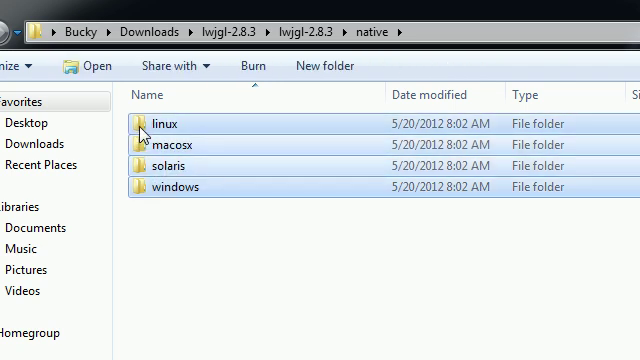
{"action": "right_click", "coordinate": [145, 126]}
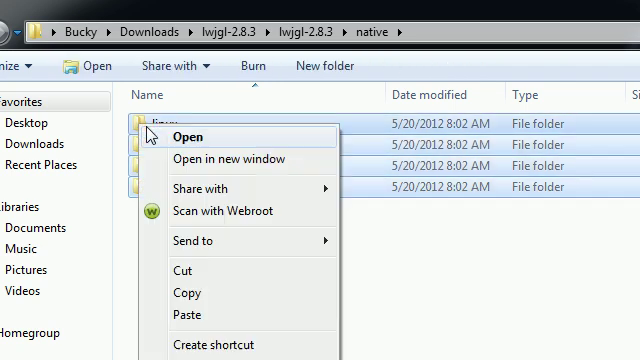
{"action": "left_click", "coordinate": [187, 293]}
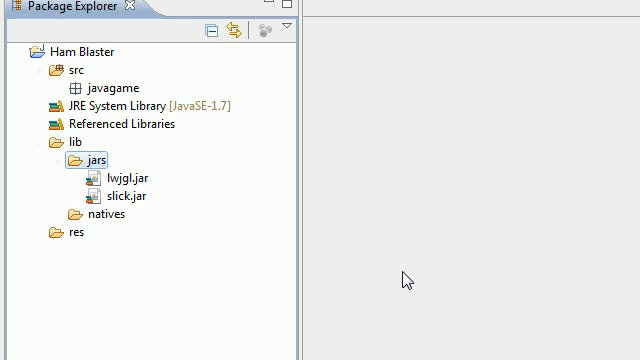
- Paste the four platform folders into Ham Blaster's lib/natives and verify linux, macosx, solaris and windows appear
{"action": "left_click", "coordinate": [104, 214]}
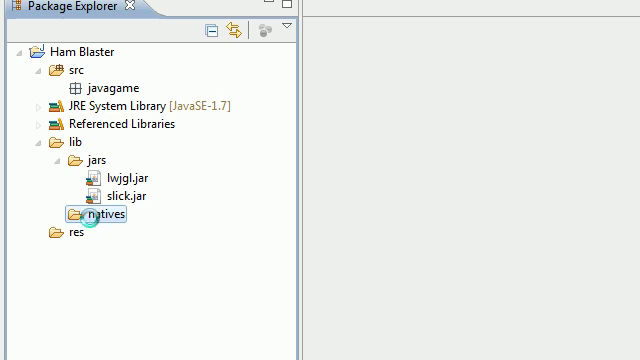
{"action": "mouse_move", "coordinate": [57, 214]}
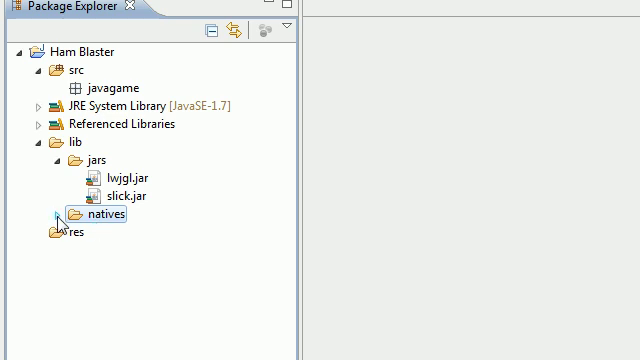
{"action": "left_click", "coordinate": [58, 215]}
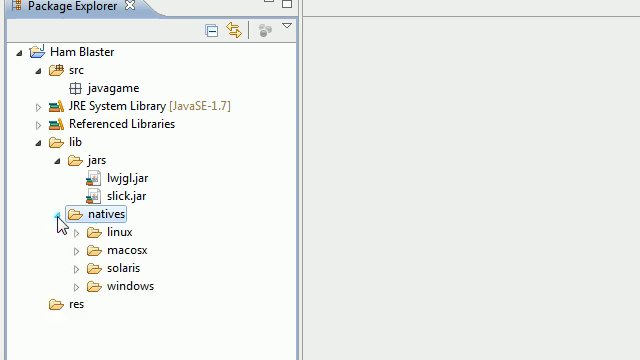
{"action": "left_click", "coordinate": [120, 233]}
{"action": "left_click", "coordinate": [130, 251]}
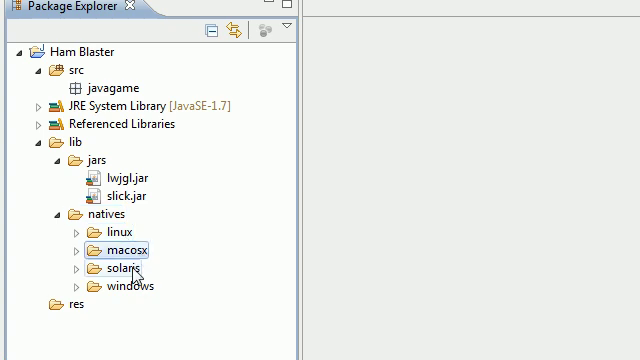
{"action": "left_click", "coordinate": [128, 269]}
{"action": "left_click", "coordinate": [133, 286]}
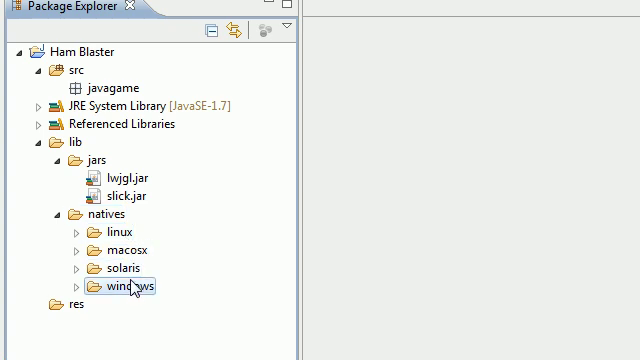
{"action": "left_click", "coordinate": [128, 268]}
{"action": "left_click", "coordinate": [130, 250]}
{"action": "left_click", "coordinate": [120, 232]}
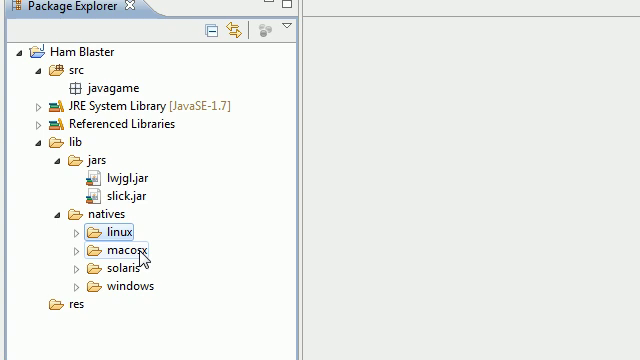